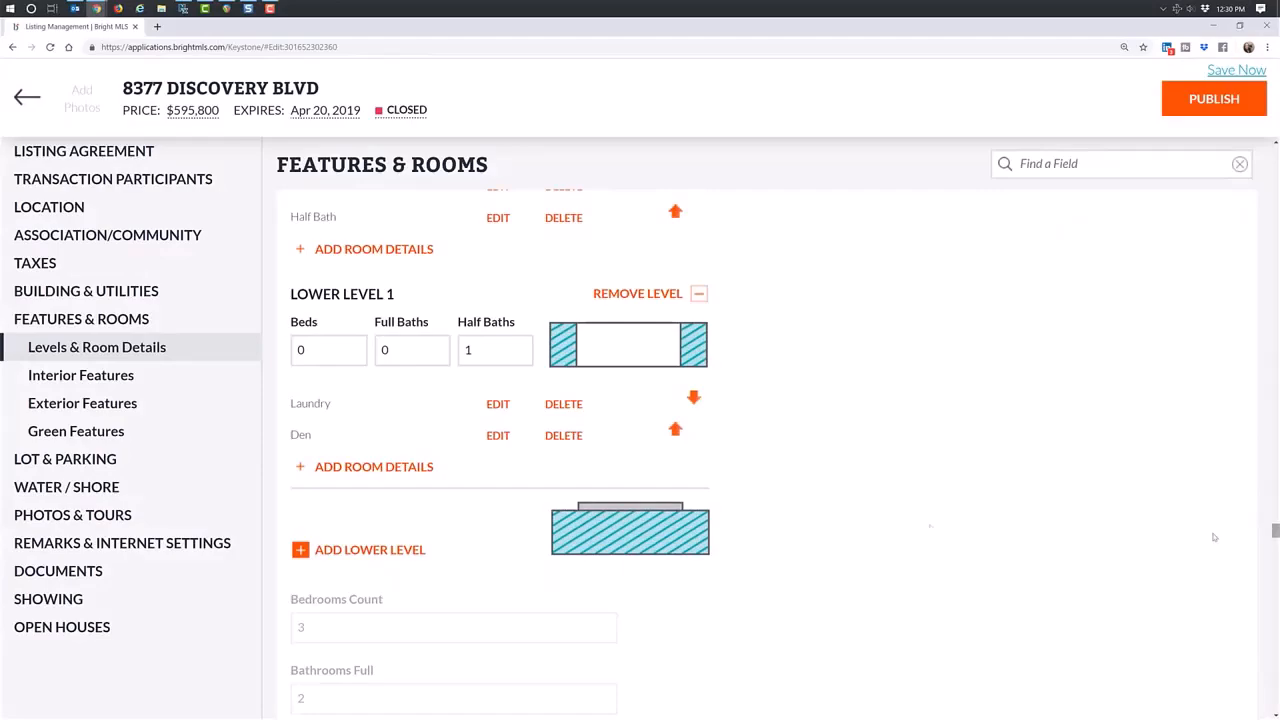
left_click(498, 405)
left_click(564, 583)
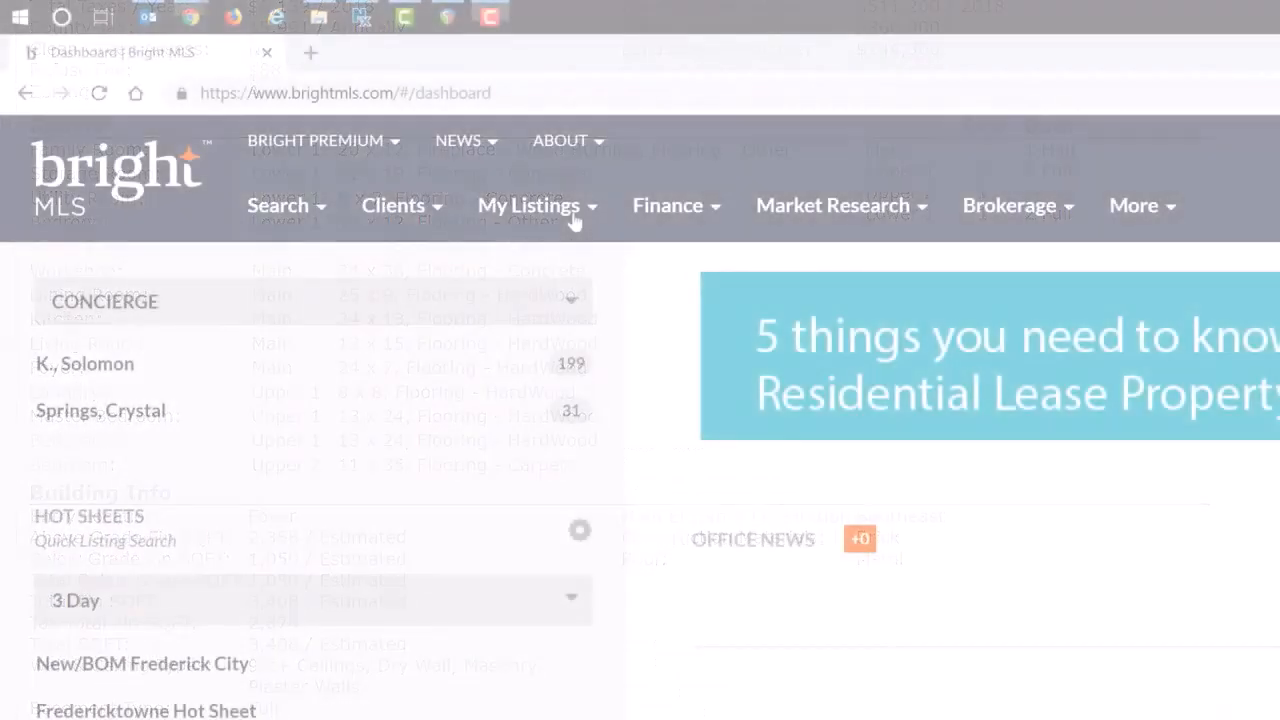
Step: Open the listings management page from the dashboard and edit the closed Walkersville residential listing
left_click(571, 210)
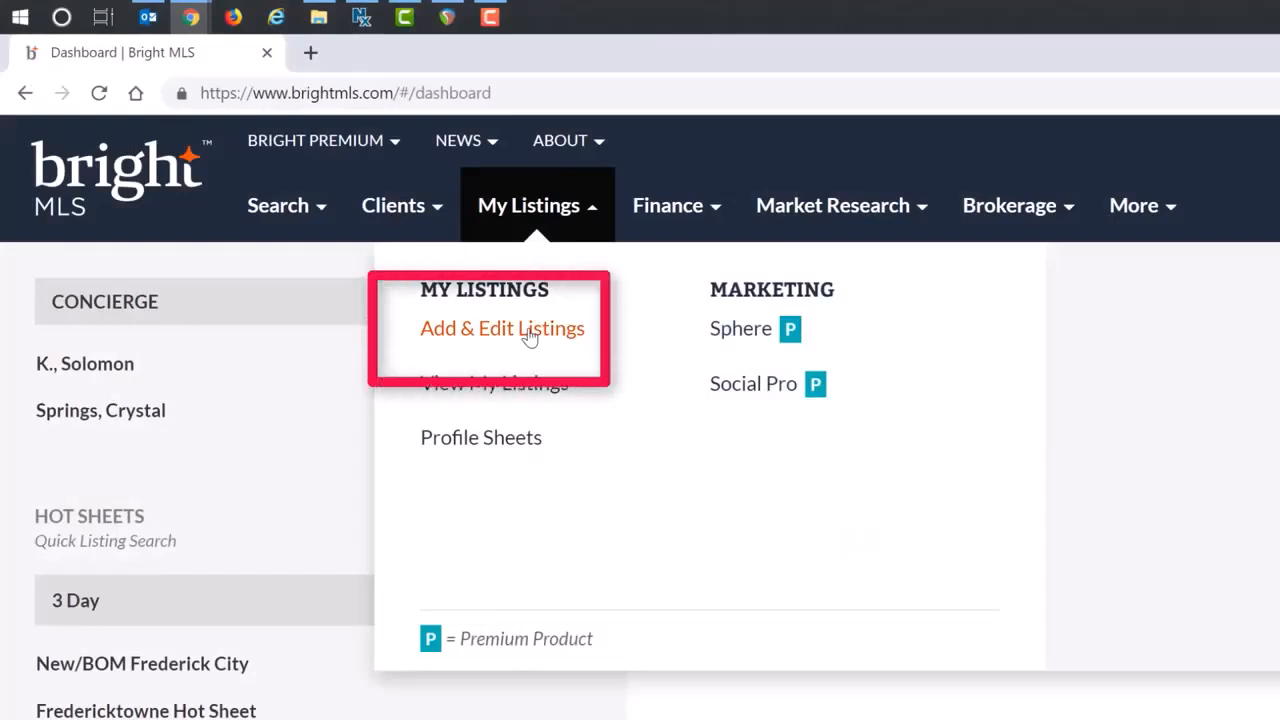
left_click(530, 337)
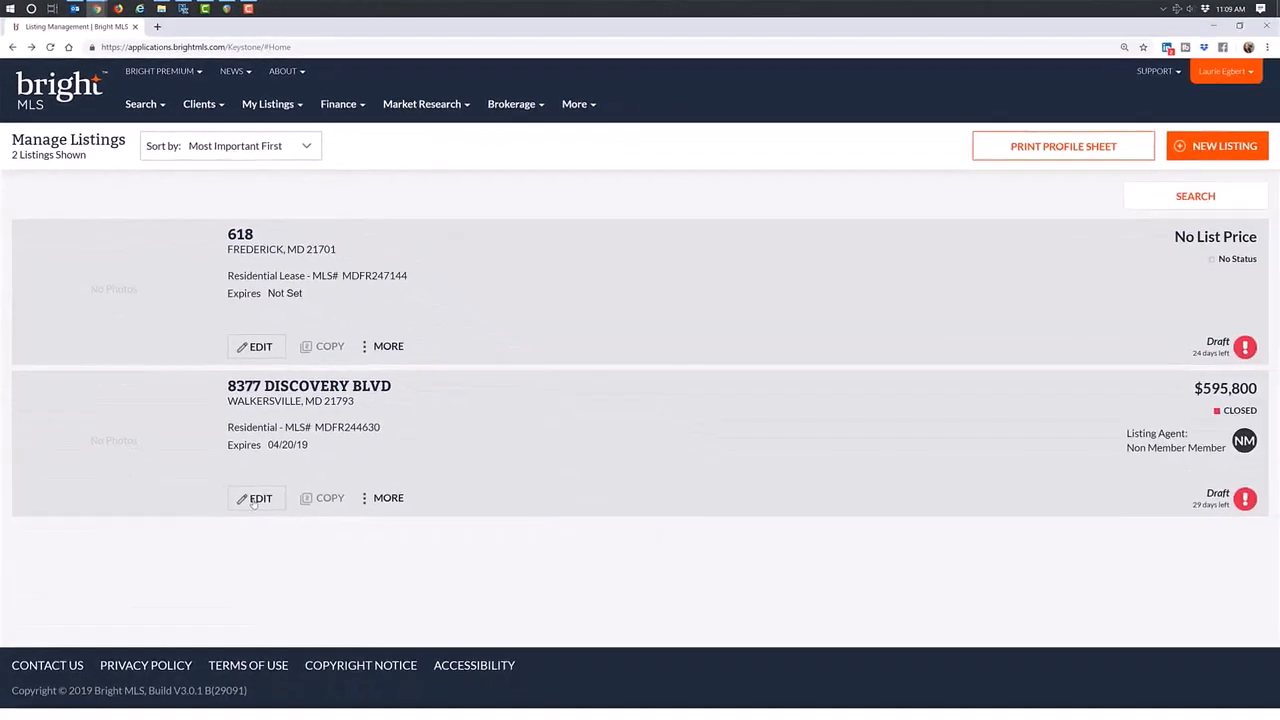
left_click(296, 579)
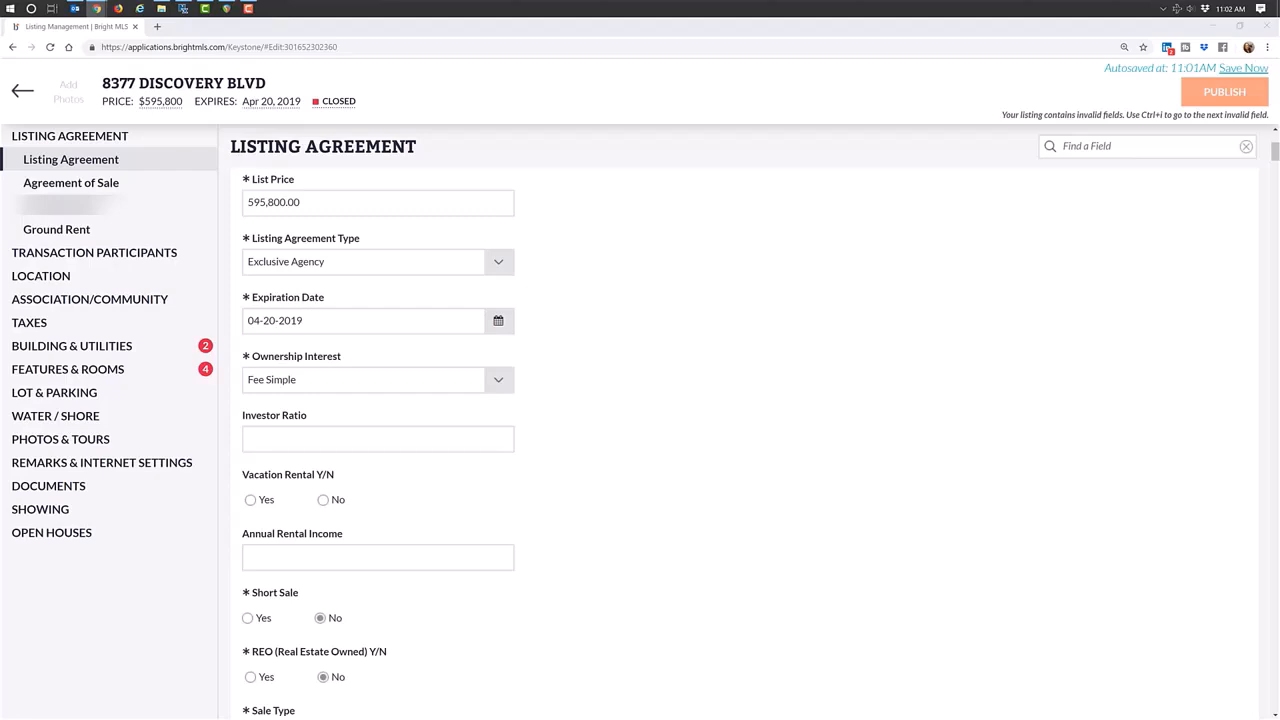
Step: Go to the first invalid field of the listing and set Levels/Stories to 3+
key("ctrl+i")
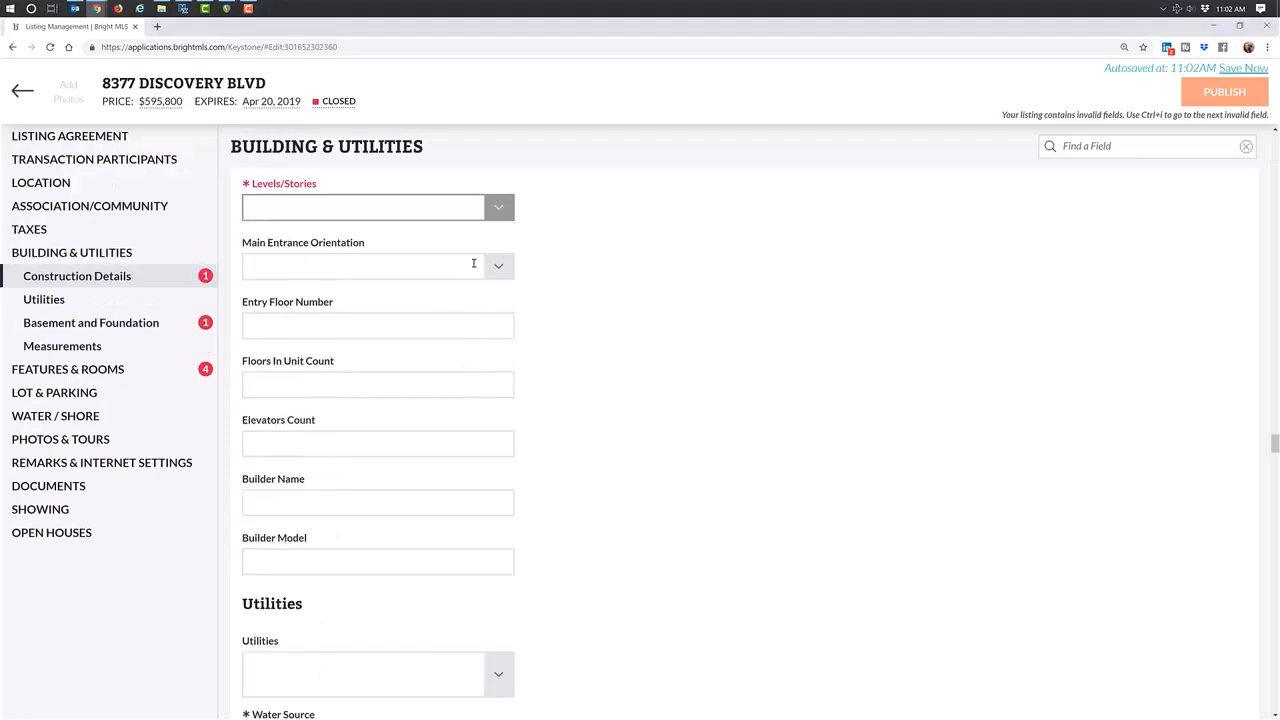
left_click(499, 208)
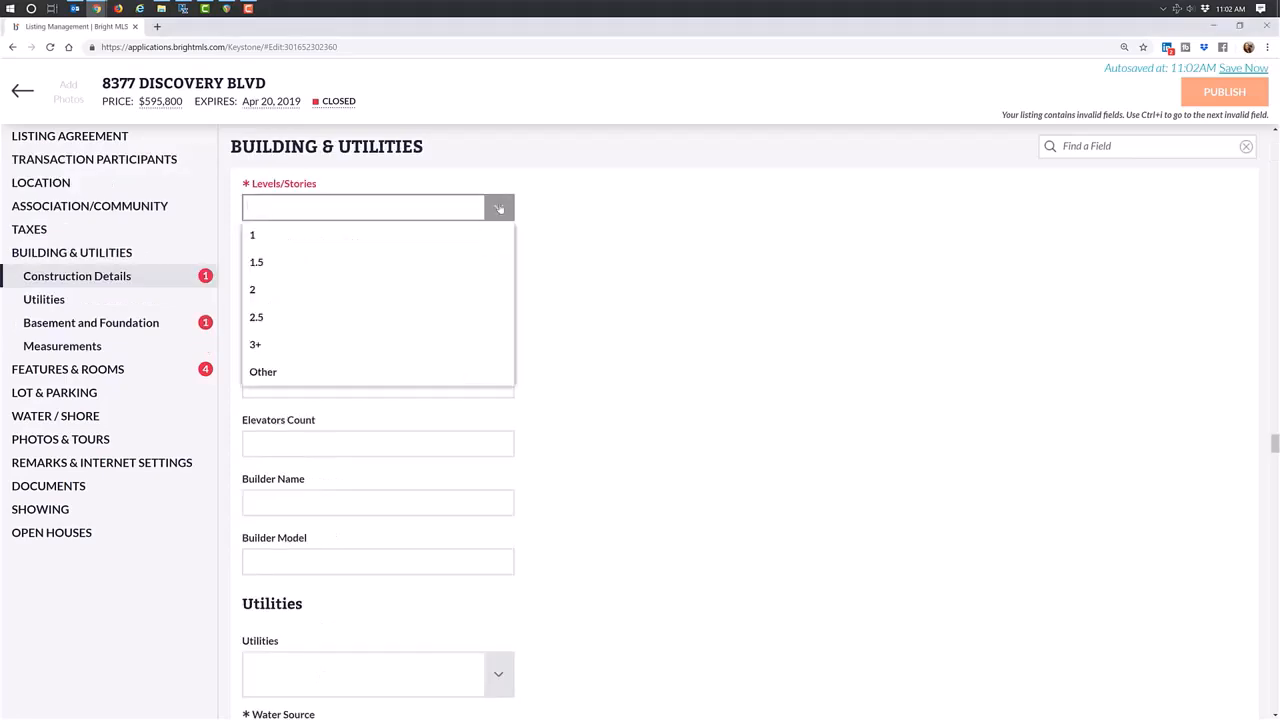
left_click(321, 345)
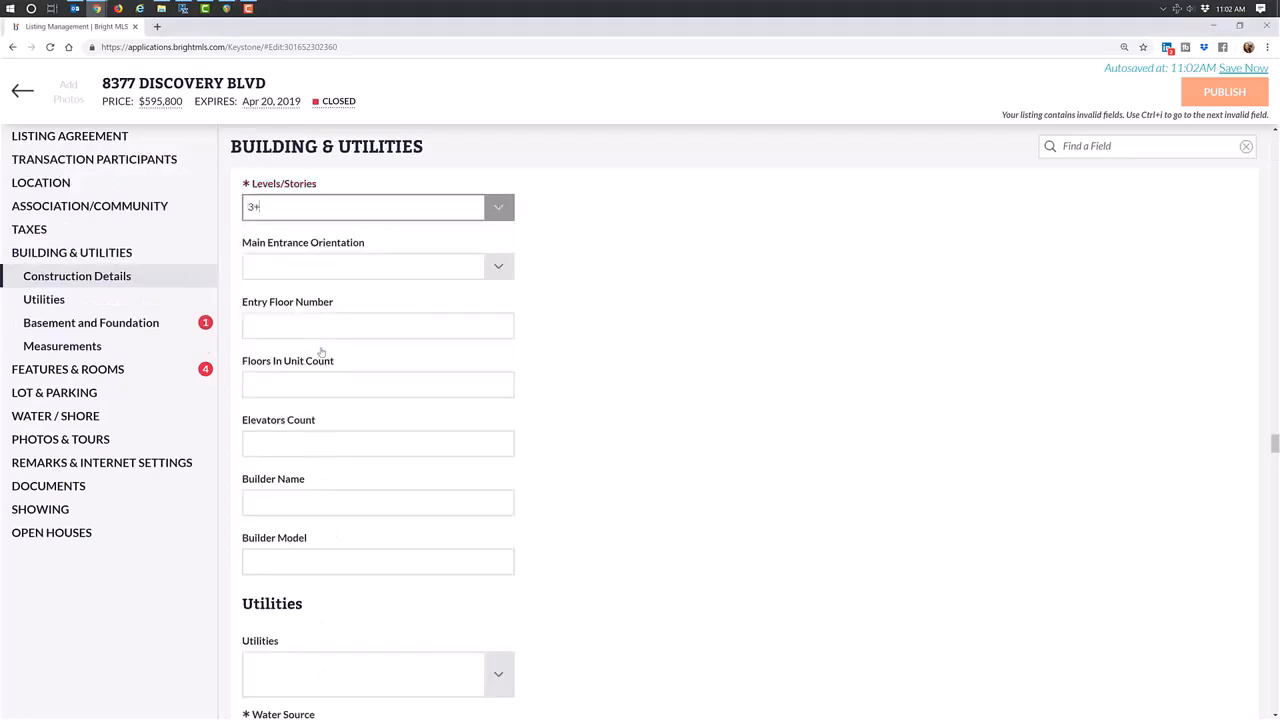
left_click(498, 207)
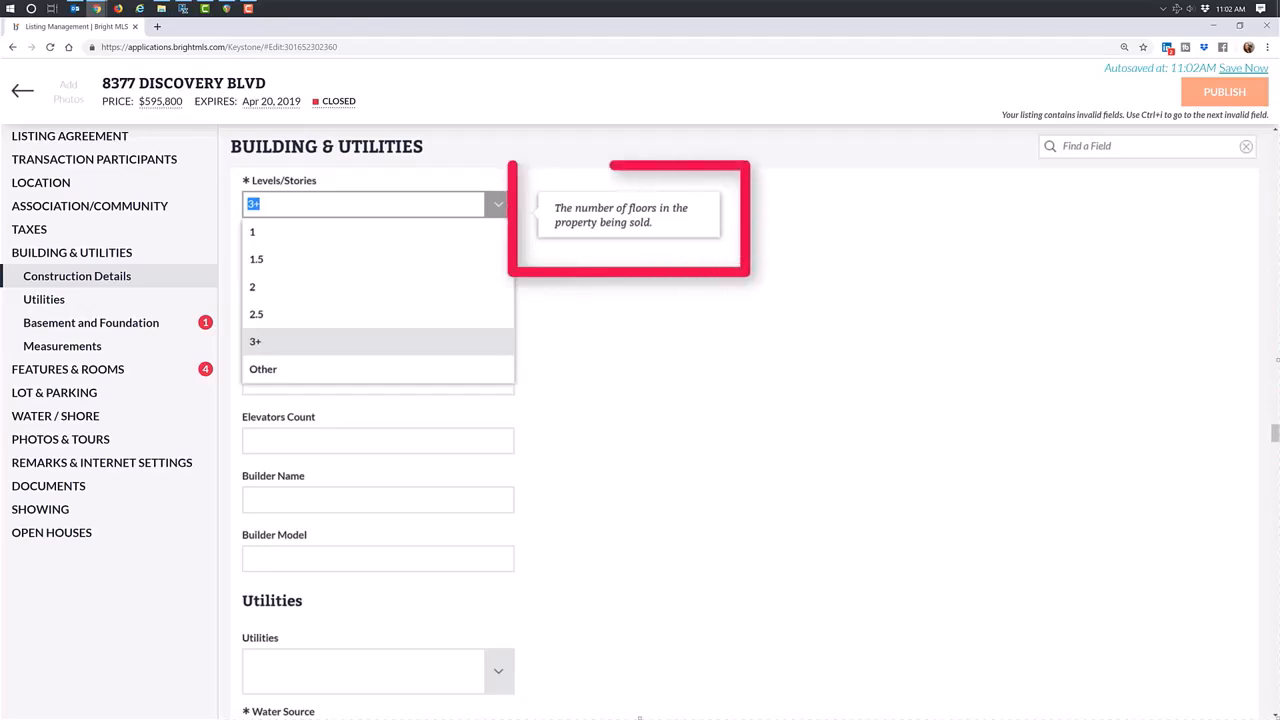
Step: Set the Basement Type in Basement and Foundation to Fully Finished, Interior Access and Outside Entrance
left_click(135, 325)
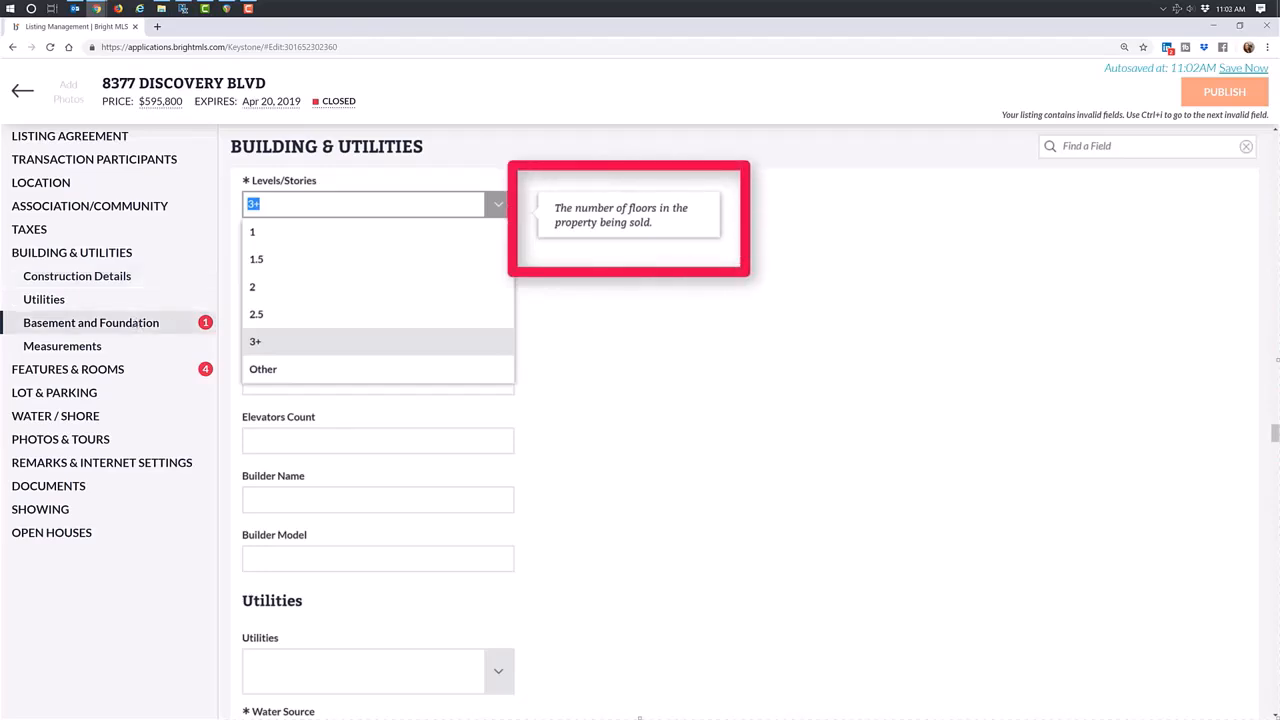
left_click(499, 278)
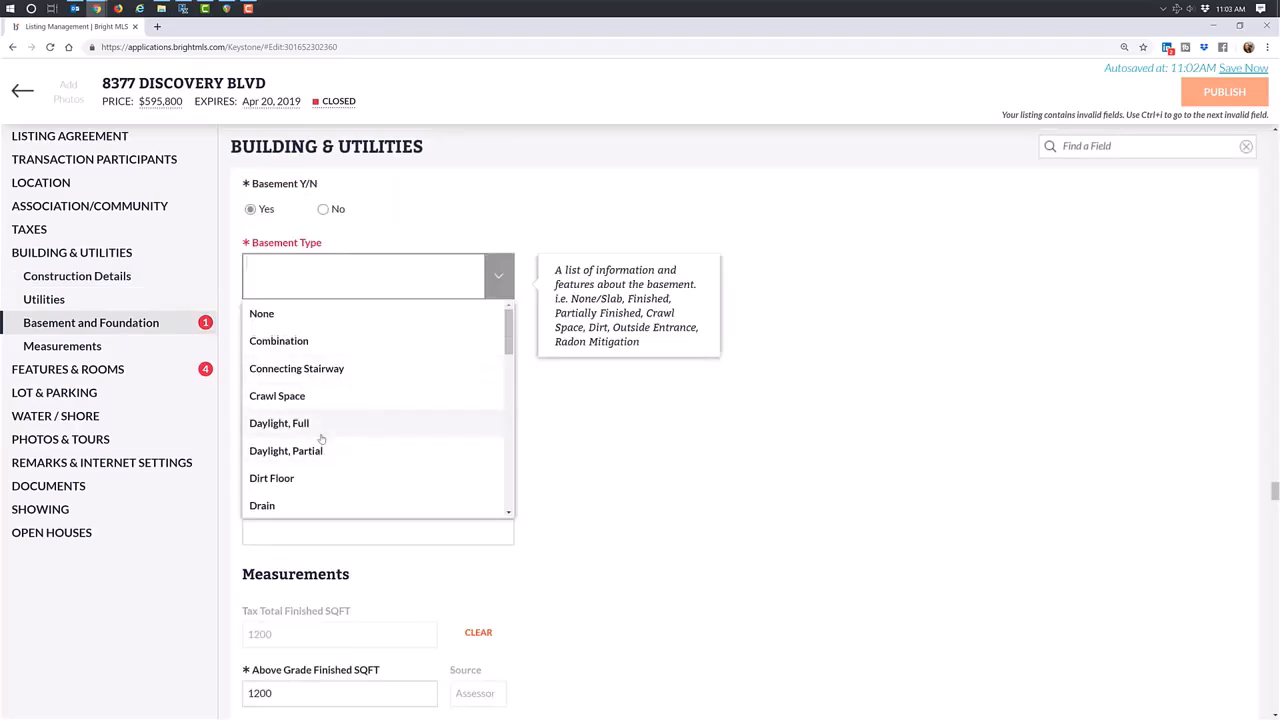
scroll(321, 438, "down", 5)
left_click(318, 353)
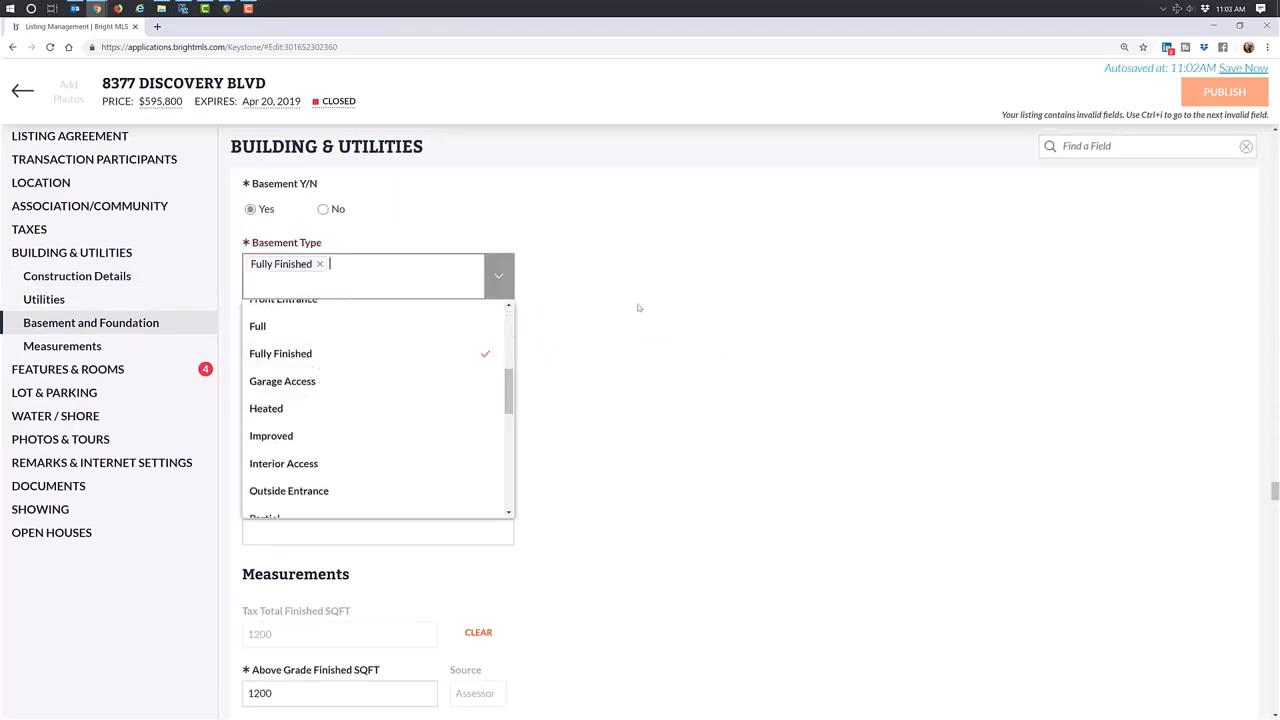
left_click(374, 462)
left_click(360, 490)
left_click(557, 377)
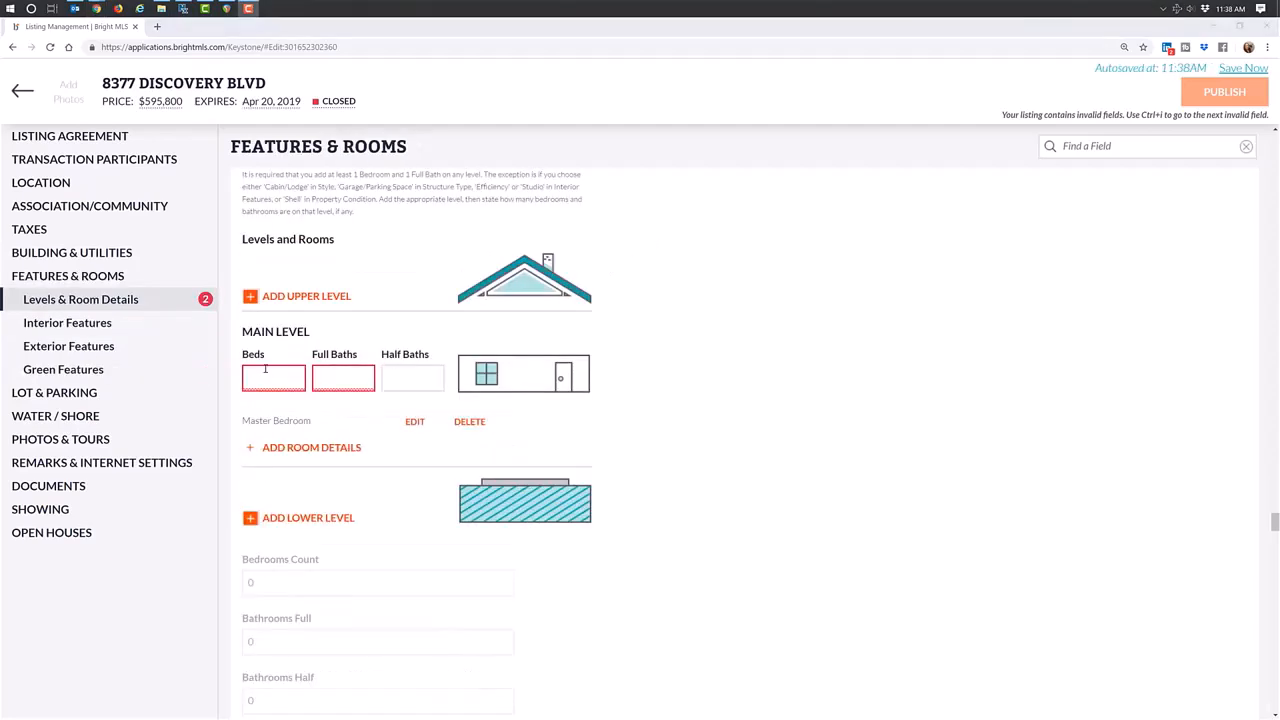
Step: Set the Main Level to 1 bed, 1 full bath and 1 half bath
left_click(267, 377)
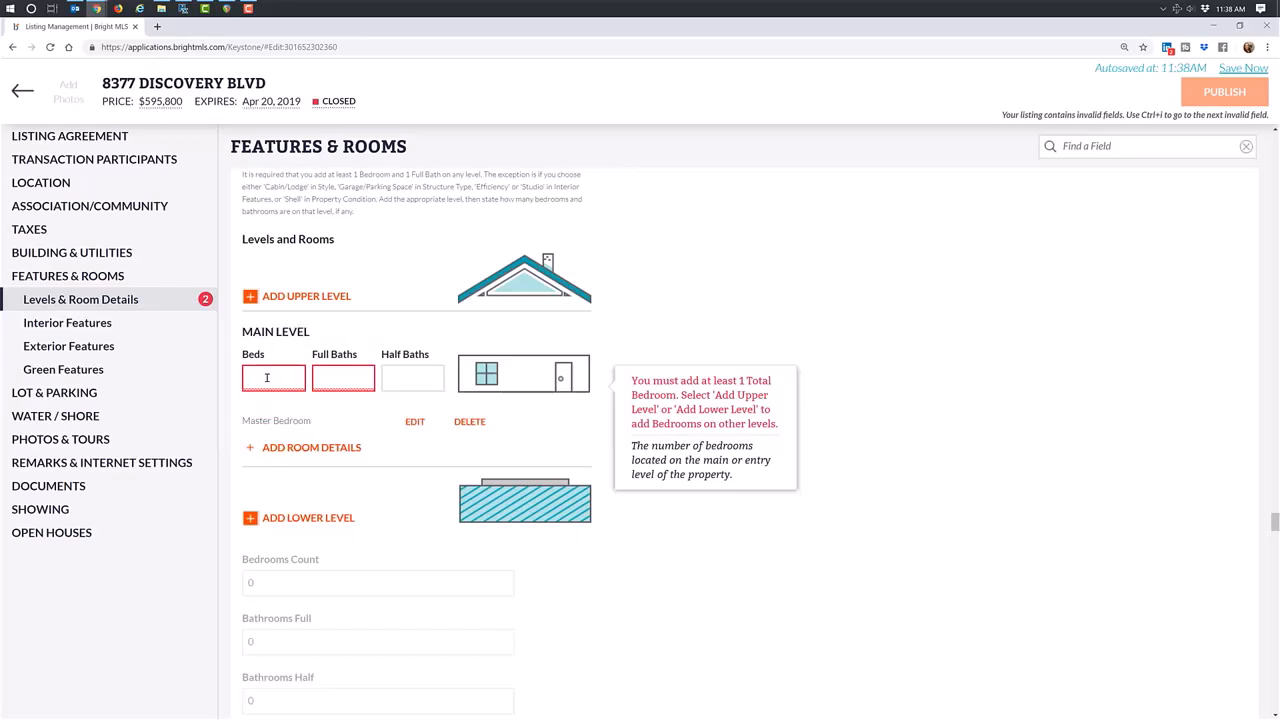
type("1")
key("Tab")
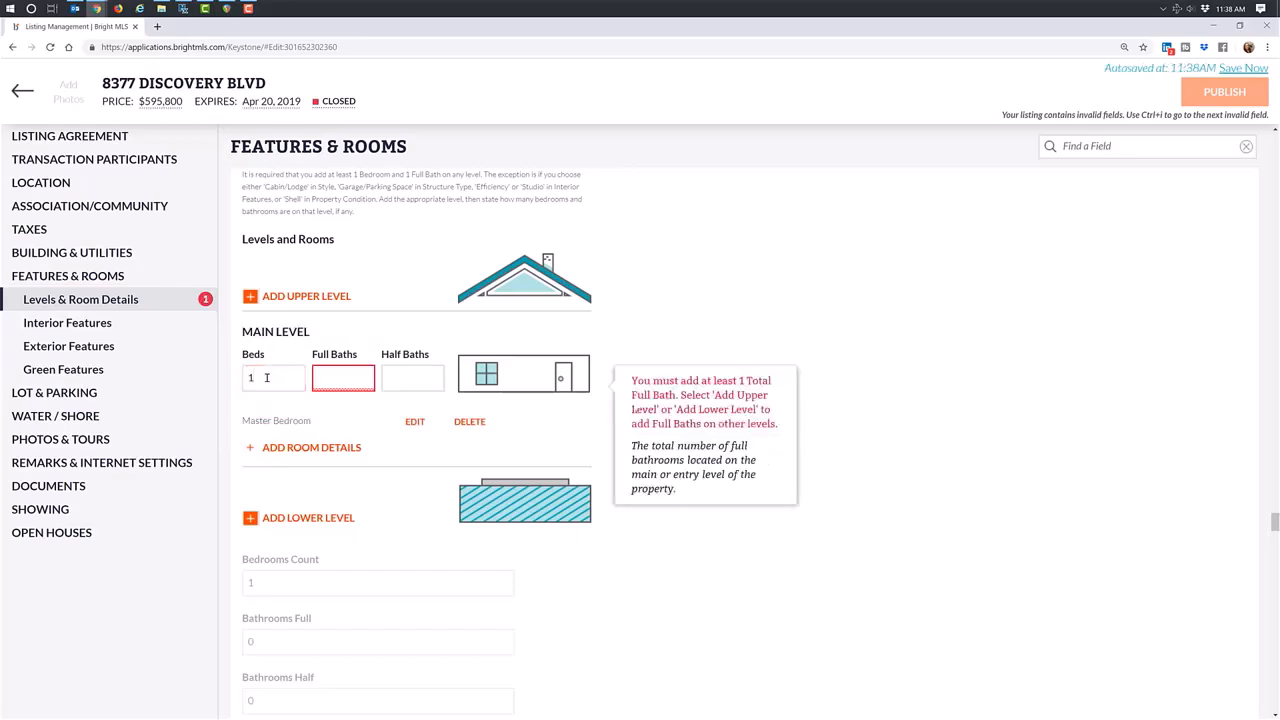
type("1")
key("Tab")
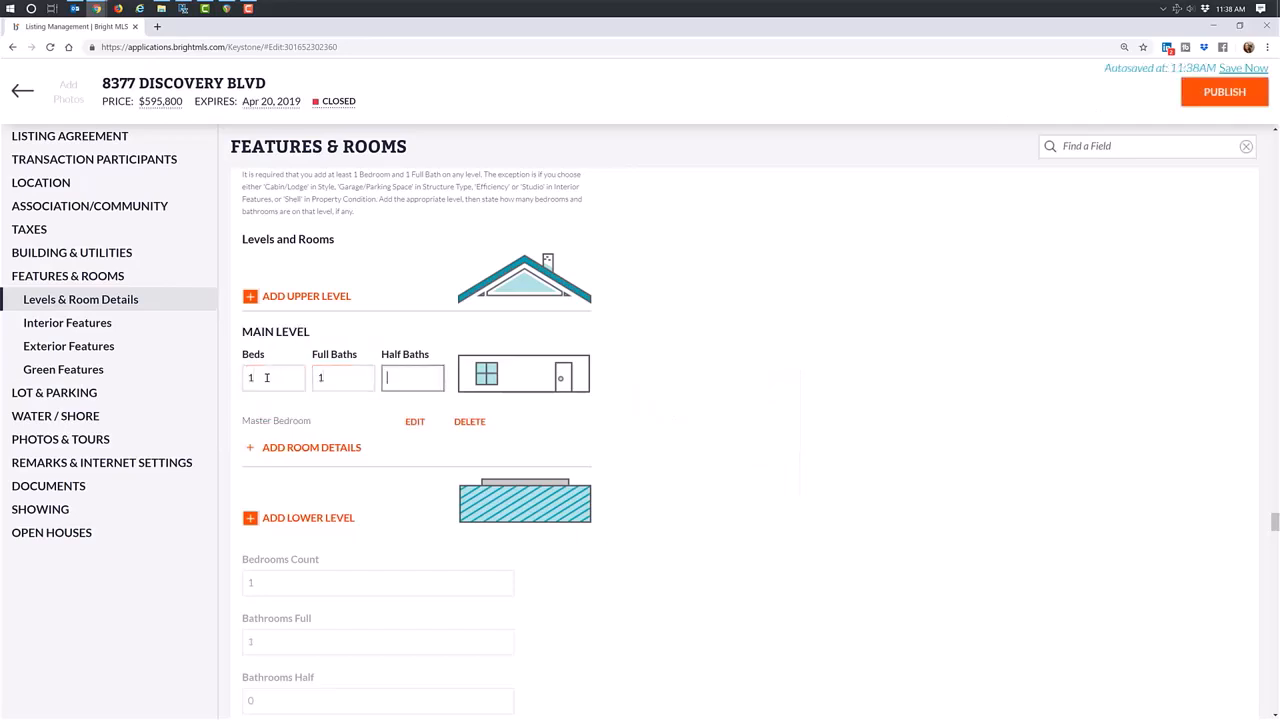
type("1")
Step: Add a lower level and an upper level, and set Upper Level 1 to 2 beds, 1 full bath and 0 half baths
left_click(300, 518)
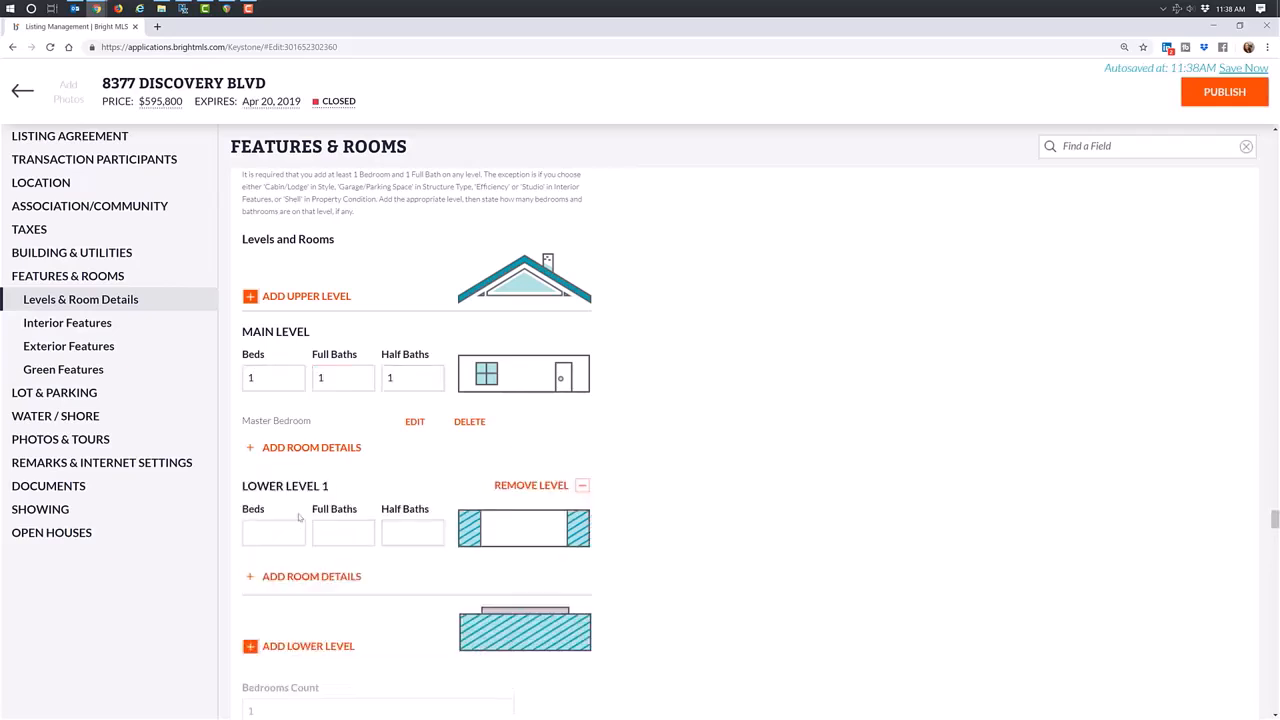
left_click(306, 297)
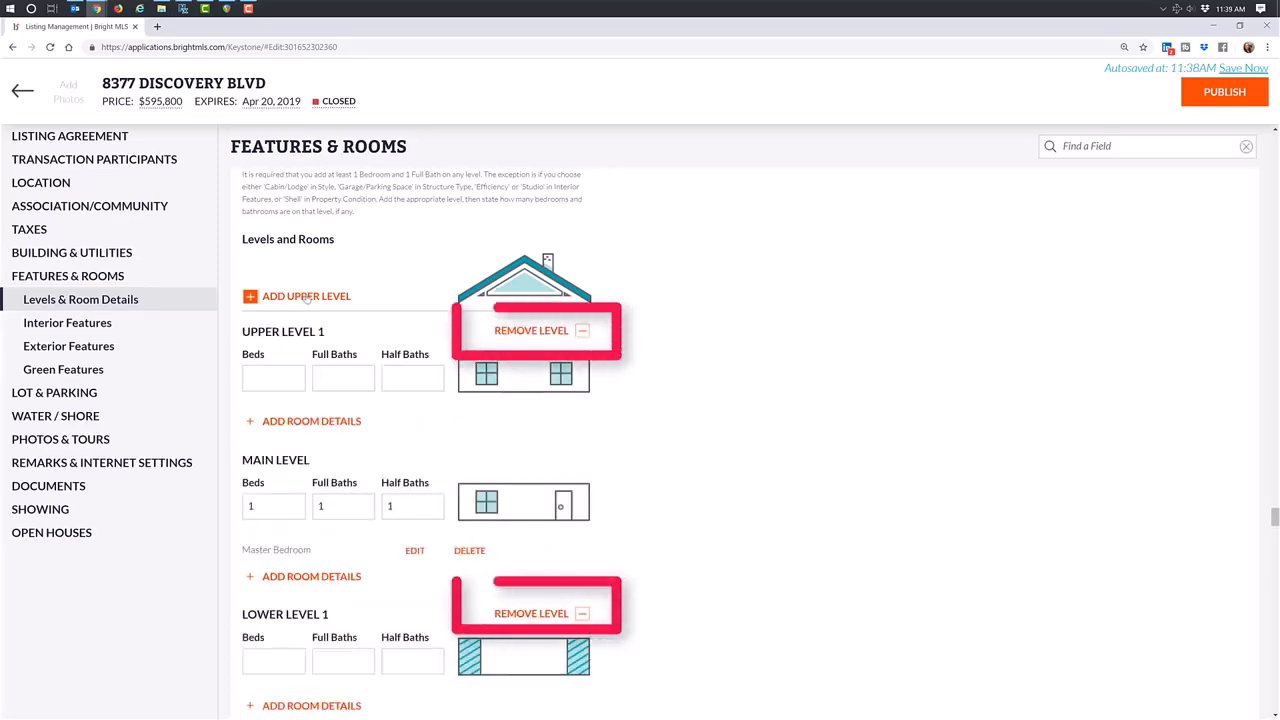
left_click(282, 376)
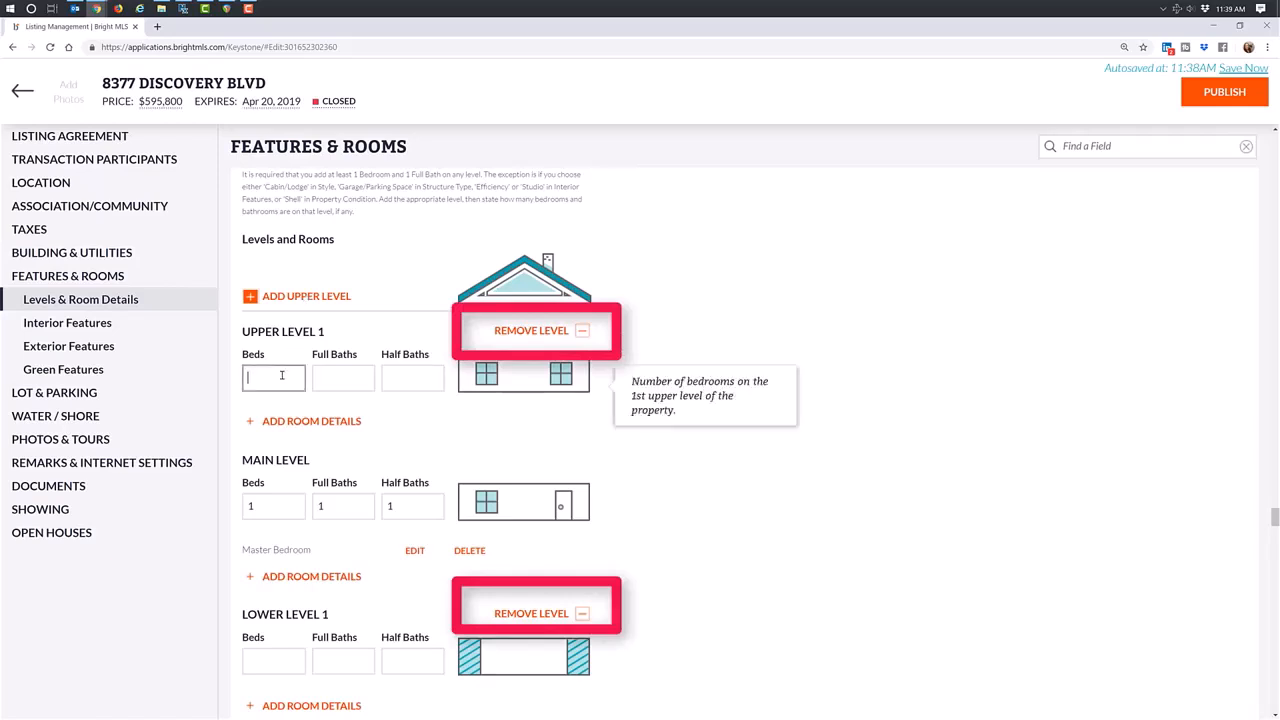
type("2")
key("Tab")
type("1")
key("Tab")
type("0")
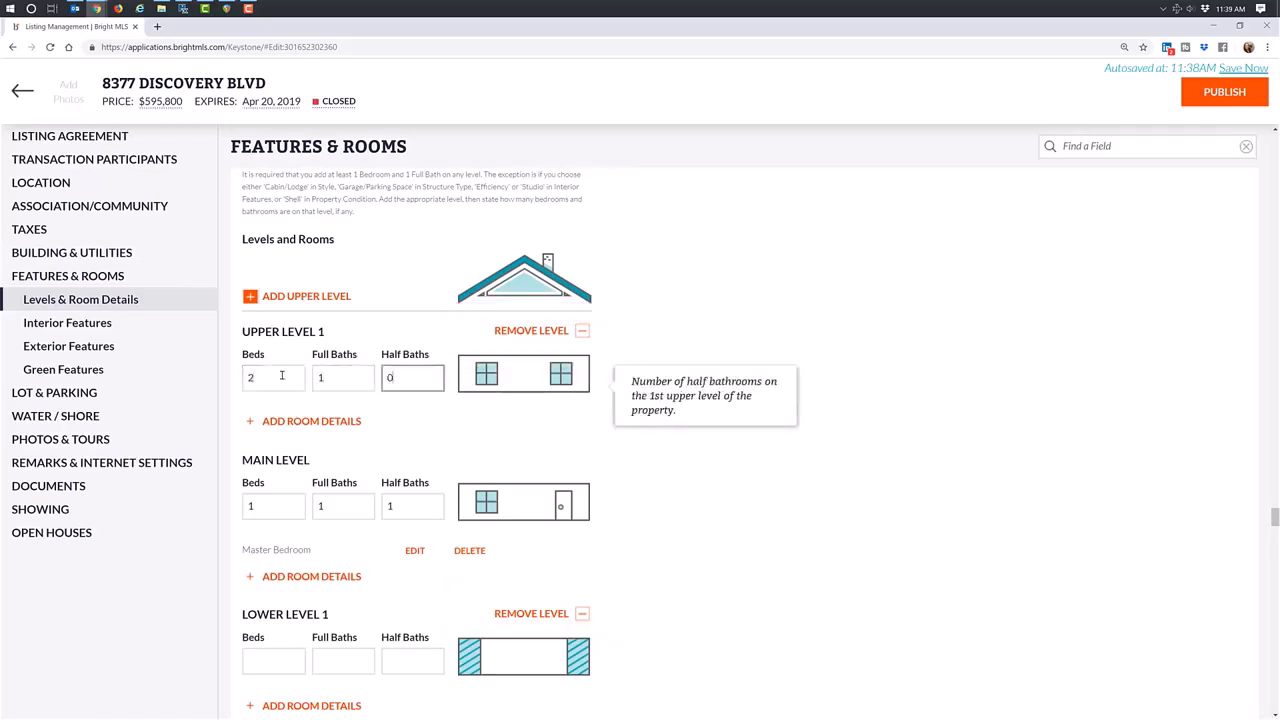
Step: Set Lower Level 1 to 0 beds, 0 full baths and 1 half bath
left_click(280, 654)
type("0")
key("Tab")
type("0")
key("Tab")
type("1")
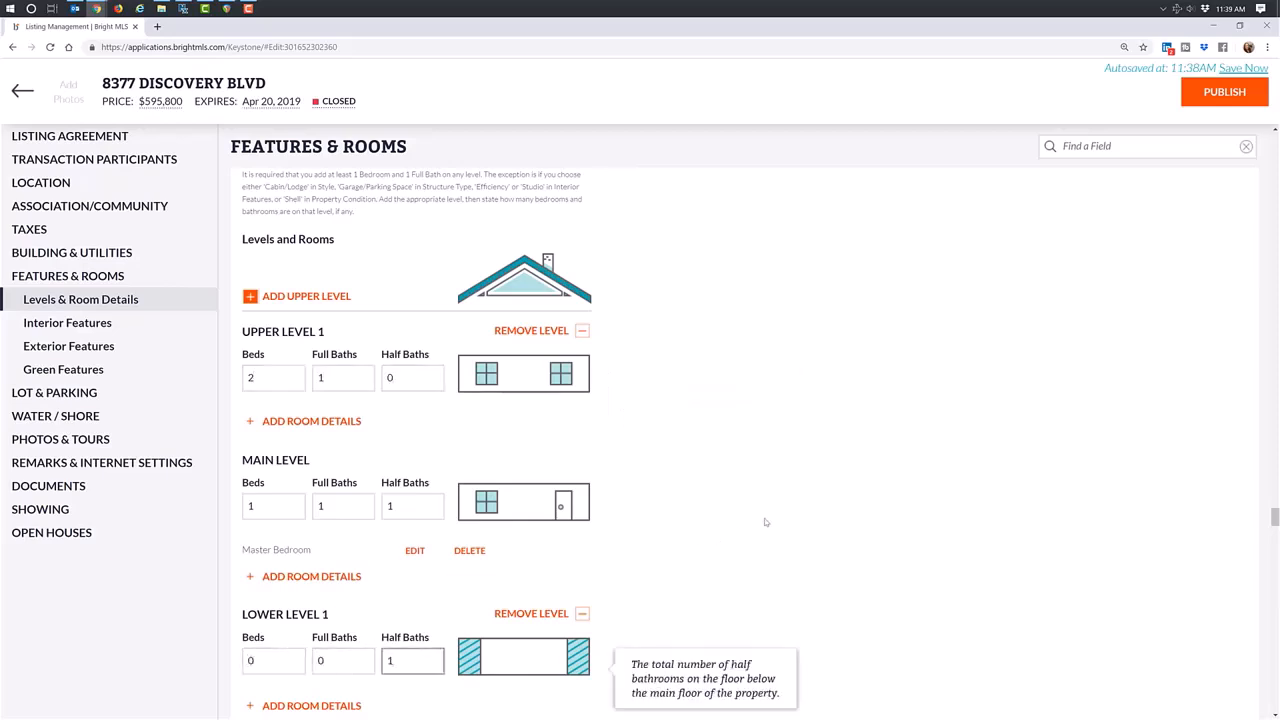
left_click(765, 522)
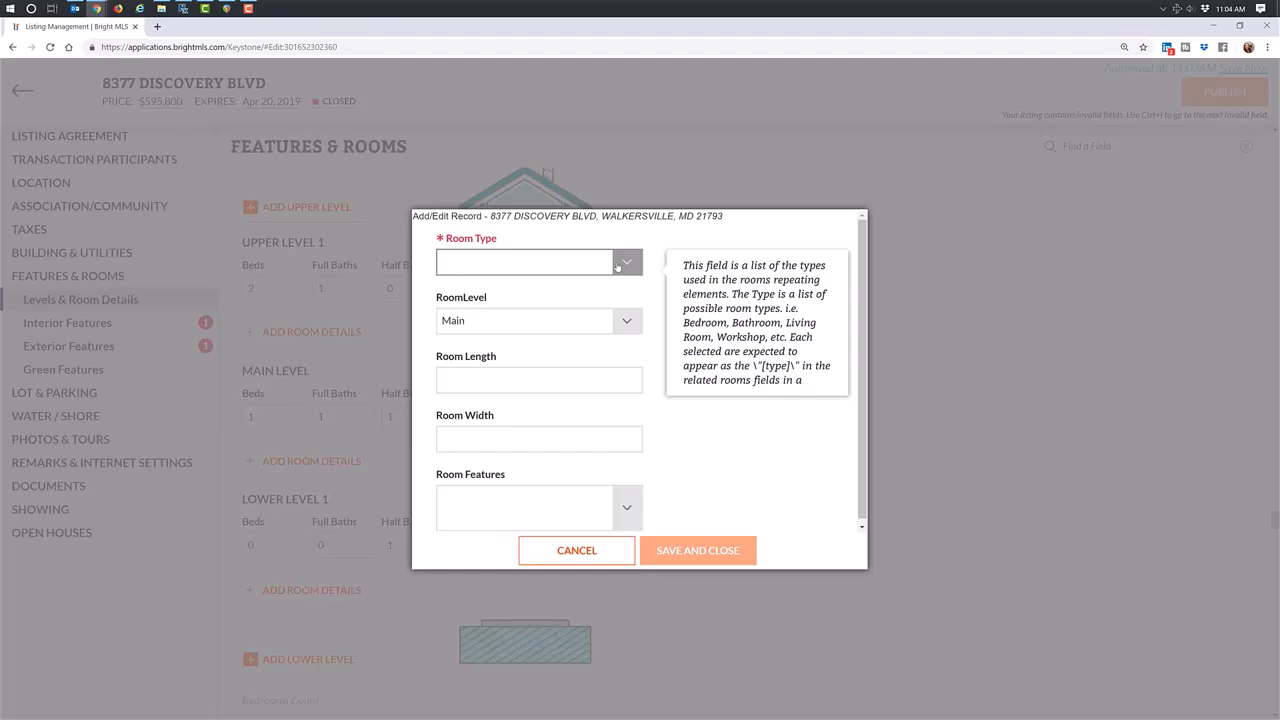
Step: Define the new main-level room as Master Bedroom with a room length of 25 and a width of 18
left_click(617, 262)
type("Master Bedroom")
left_click(501, 317)
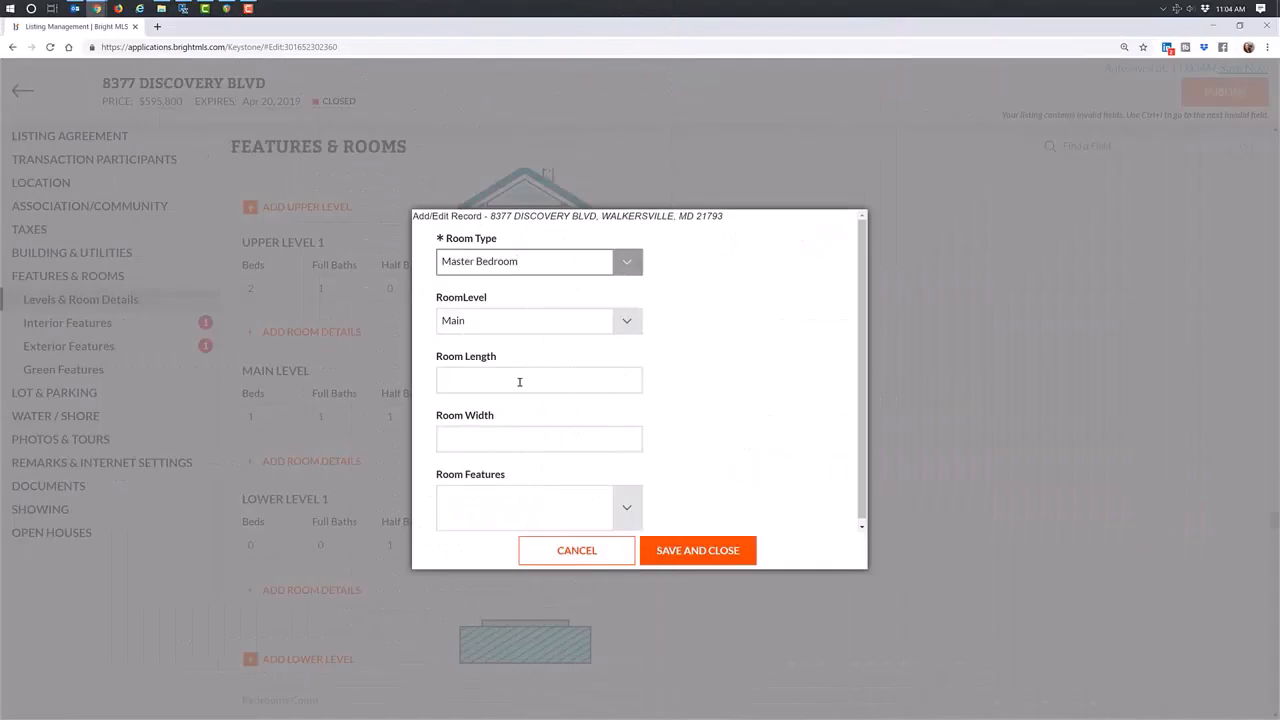
left_click(519, 382)
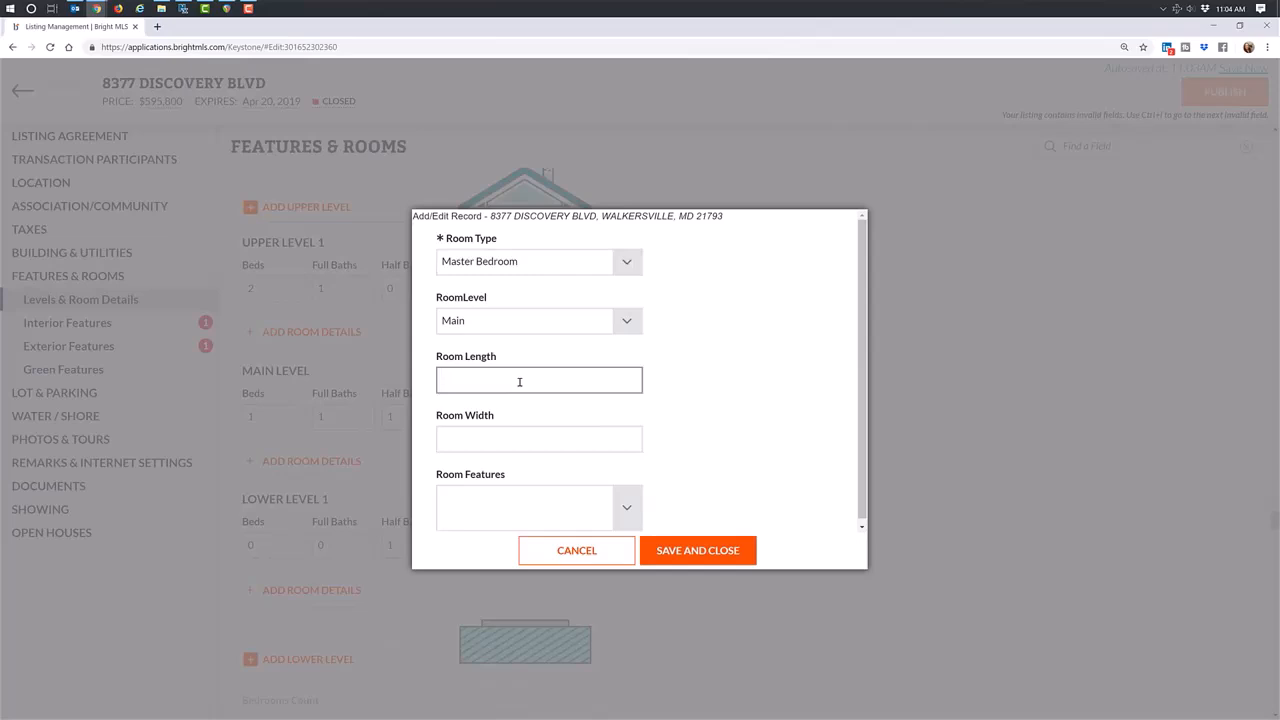
type("25")
key("Tab")
type("18")
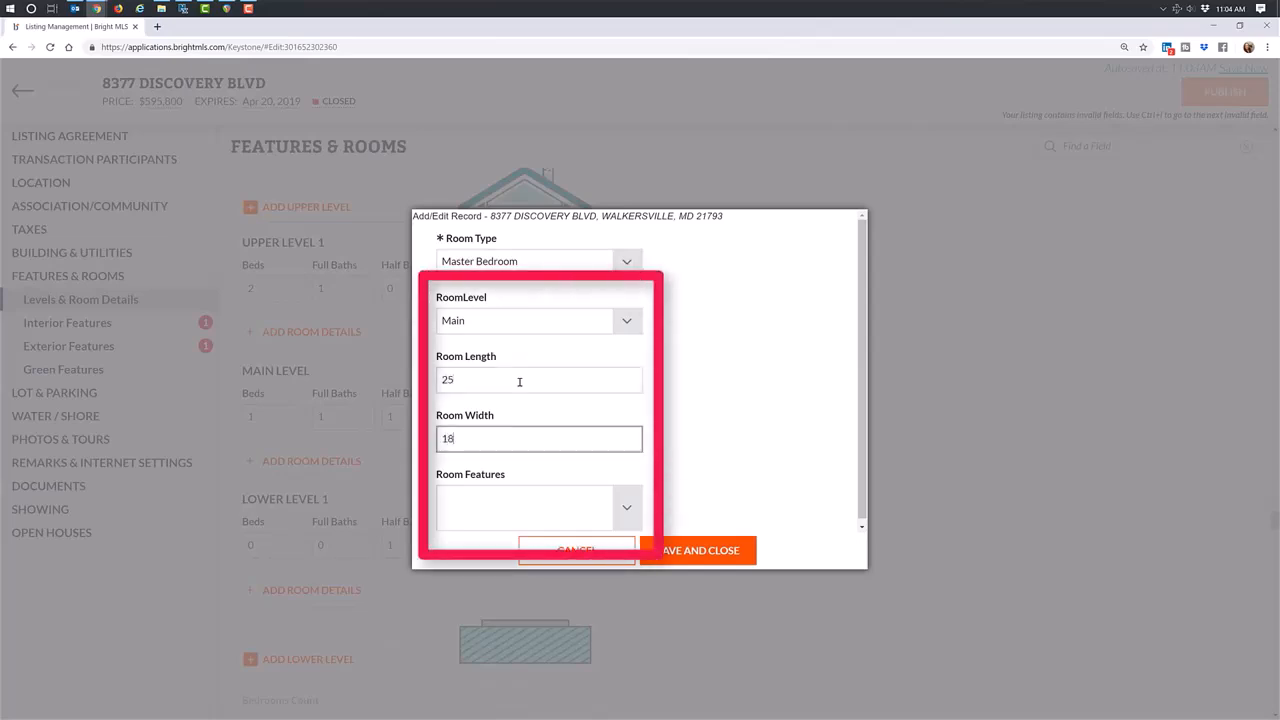
Step: Give the Master Bedroom the features Flooring - HardWood, Built-Ins, Ceiling Fan(s) and Window Treatments, and save the room
left_click(588, 502)
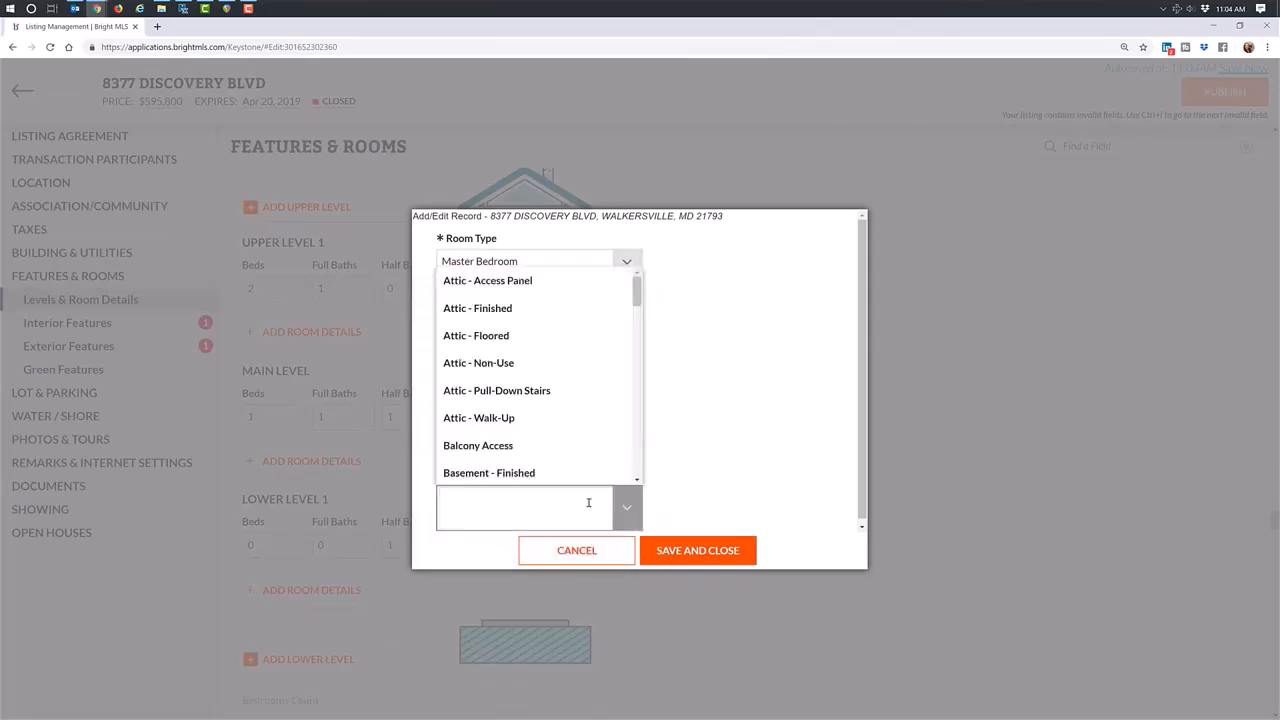
type("hardw")
left_click(596, 544)
left_click_drag(637, 292, 641, 460)
left_click(611, 300)
left_click(613, 381)
left_click(551, 443)
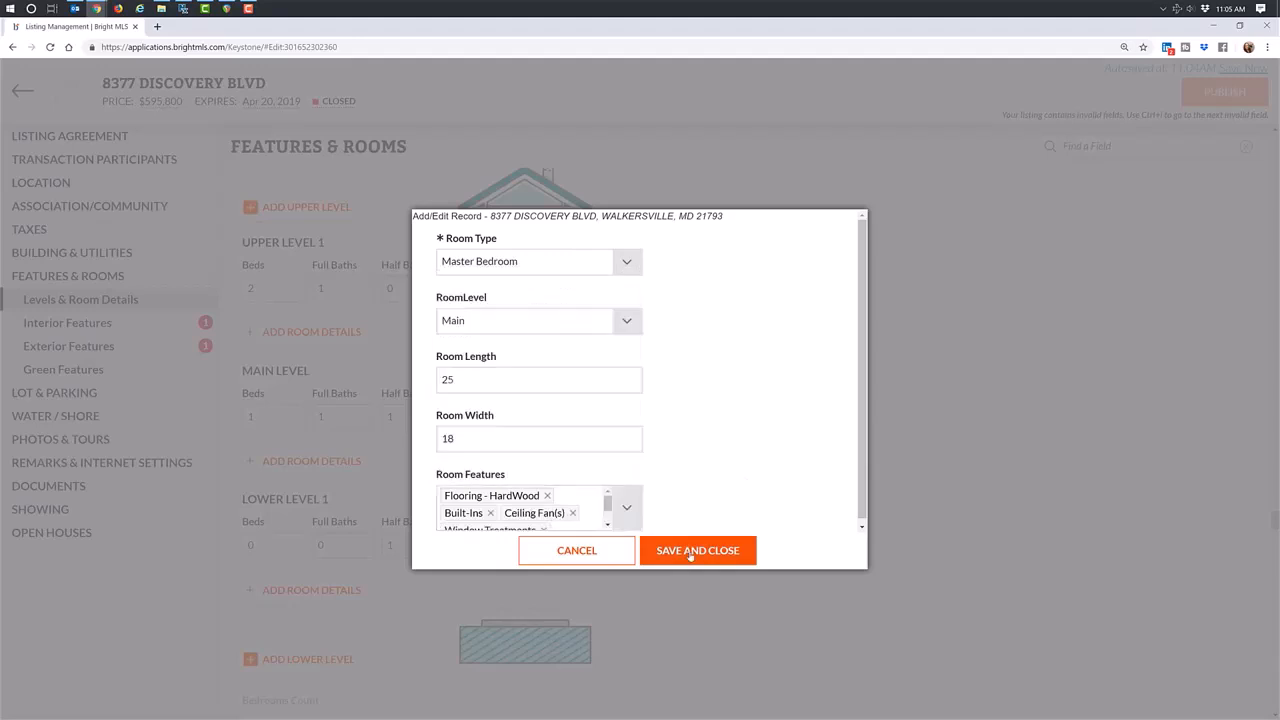
left_click(695, 552)
Step: Add Bedroom 2 to Upper Level 1 with length 18, width 15 and Flooring - HardWood, and save the room
left_click(338, 338)
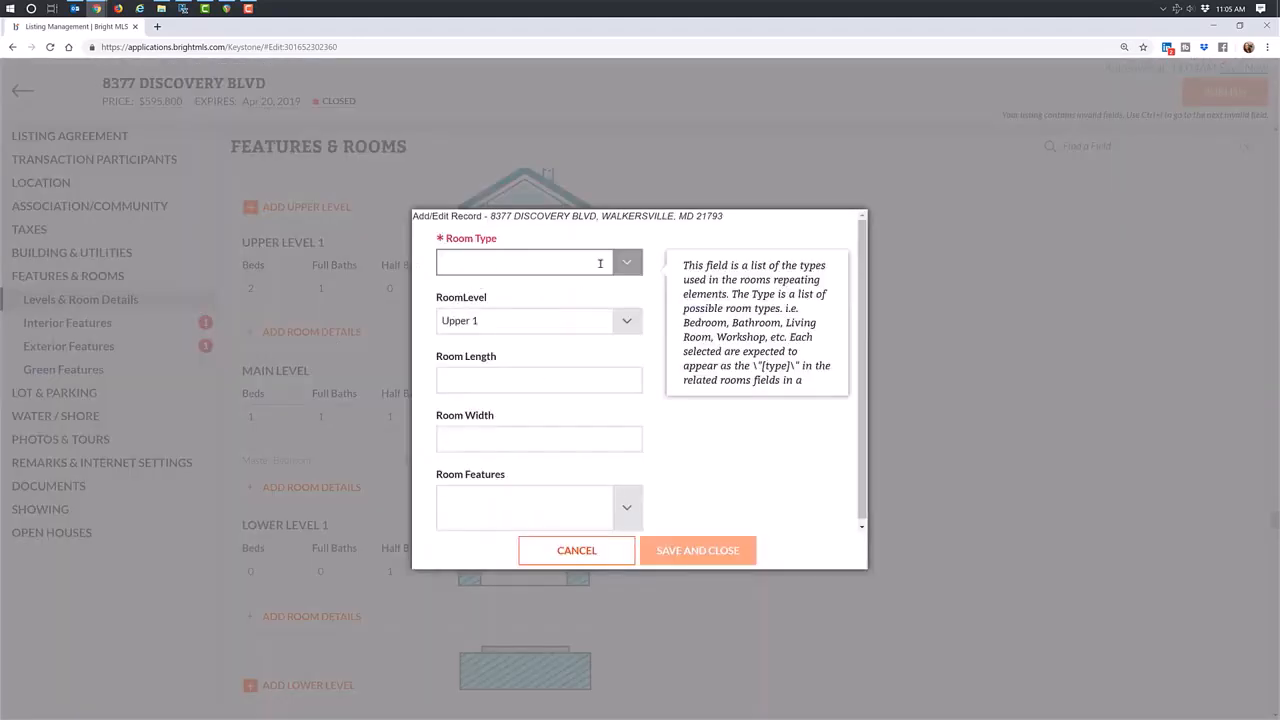
left_click(598, 263)
type("Bed")
left_click(520, 345)
left_click(563, 380)
type("18")
key("Tab")
type("15")
key("Tab")
type("Hard")
left_click(571, 528)
left_click(684, 545)
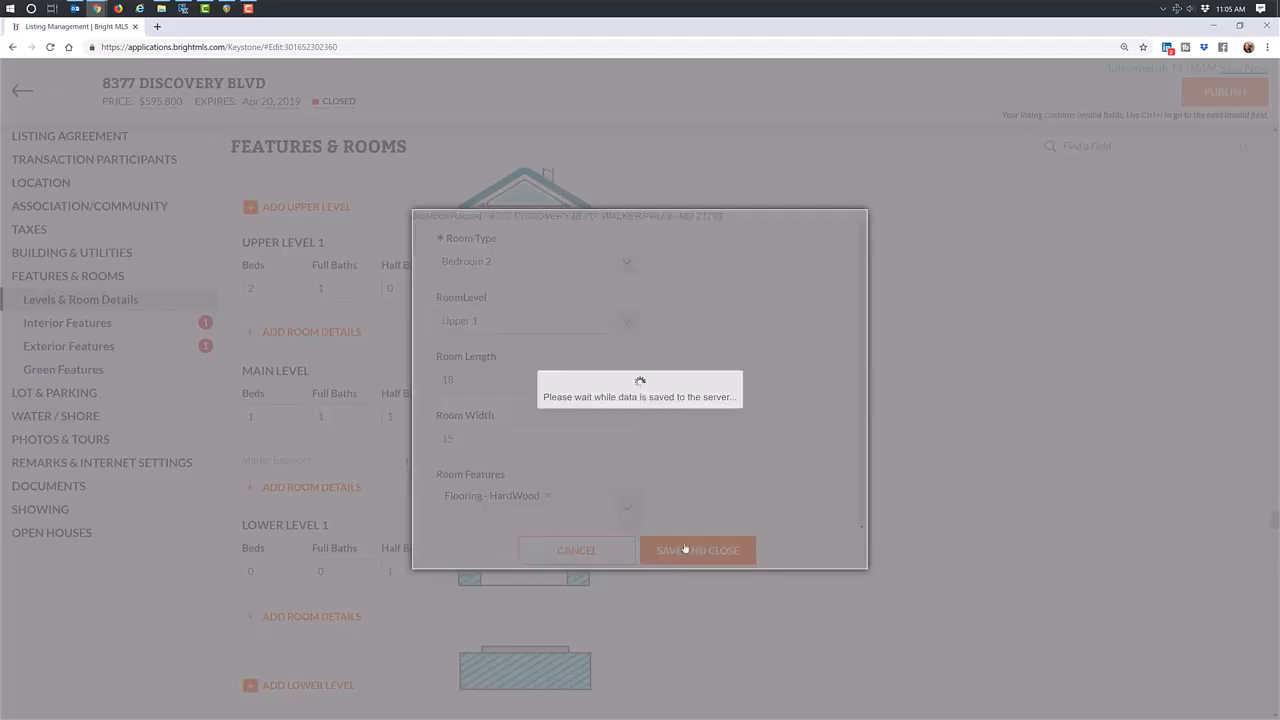
Step: Add another room to Upper Level 1 as Bedroom 3, with a length of 10 and a width of 11
left_click(334, 366)
left_click(598, 261)
type("Bed")
left_click(520, 369)
left_click(540, 379)
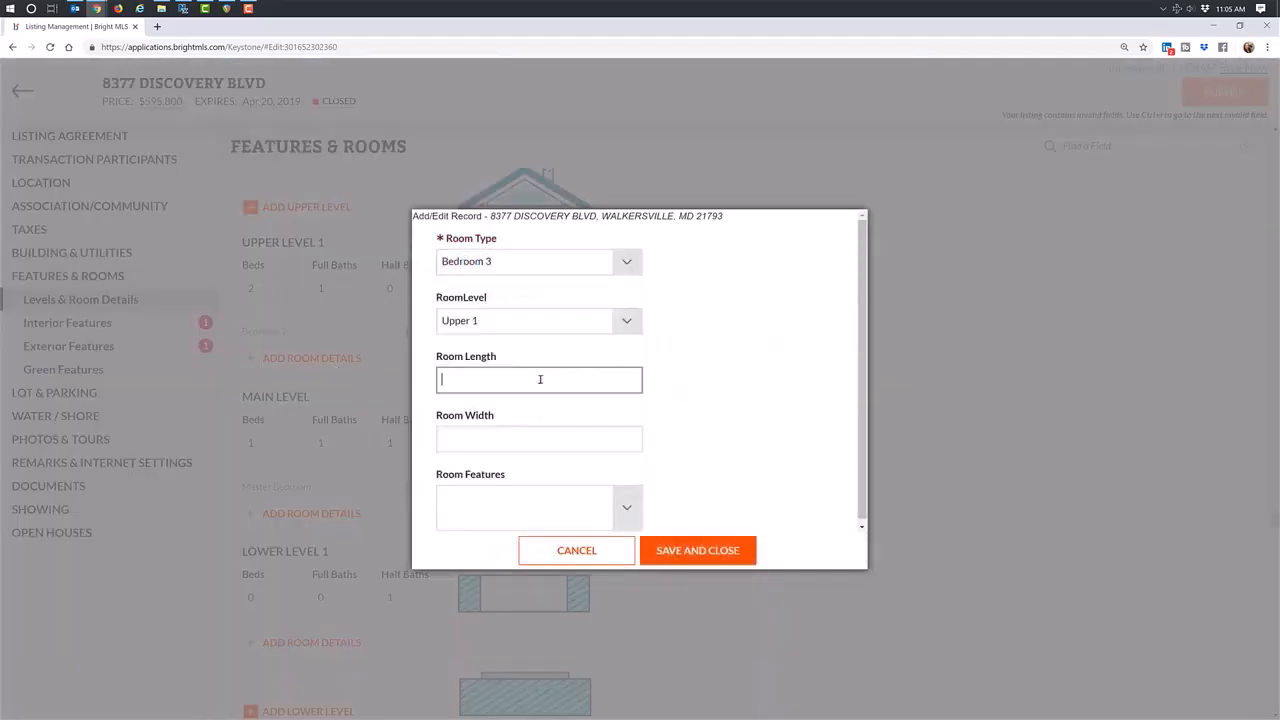
type("10")
key("Tab")
type("11")
Step: Give Bedroom 3 the Chair Rail feature and the feature matching "ha", and save the room
left_click(590, 503)
type("chair")
key("Return")
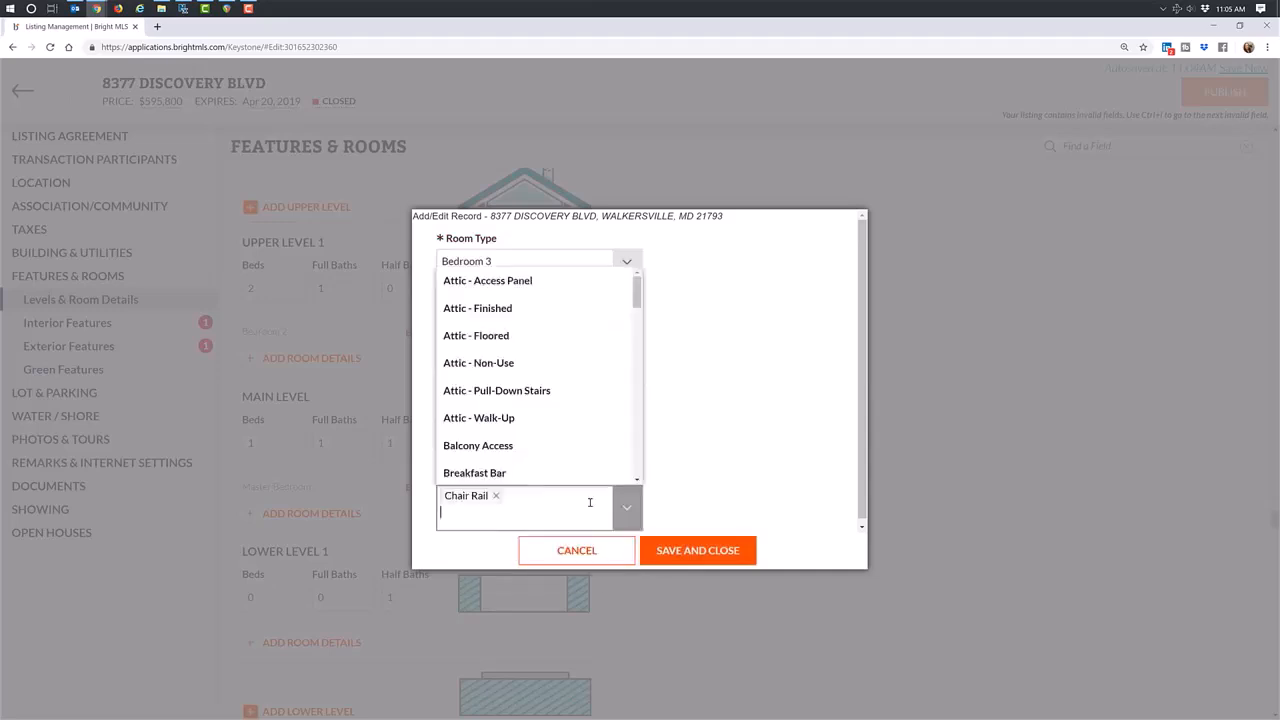
type("ha")
key("Return")
left_click(682, 551)
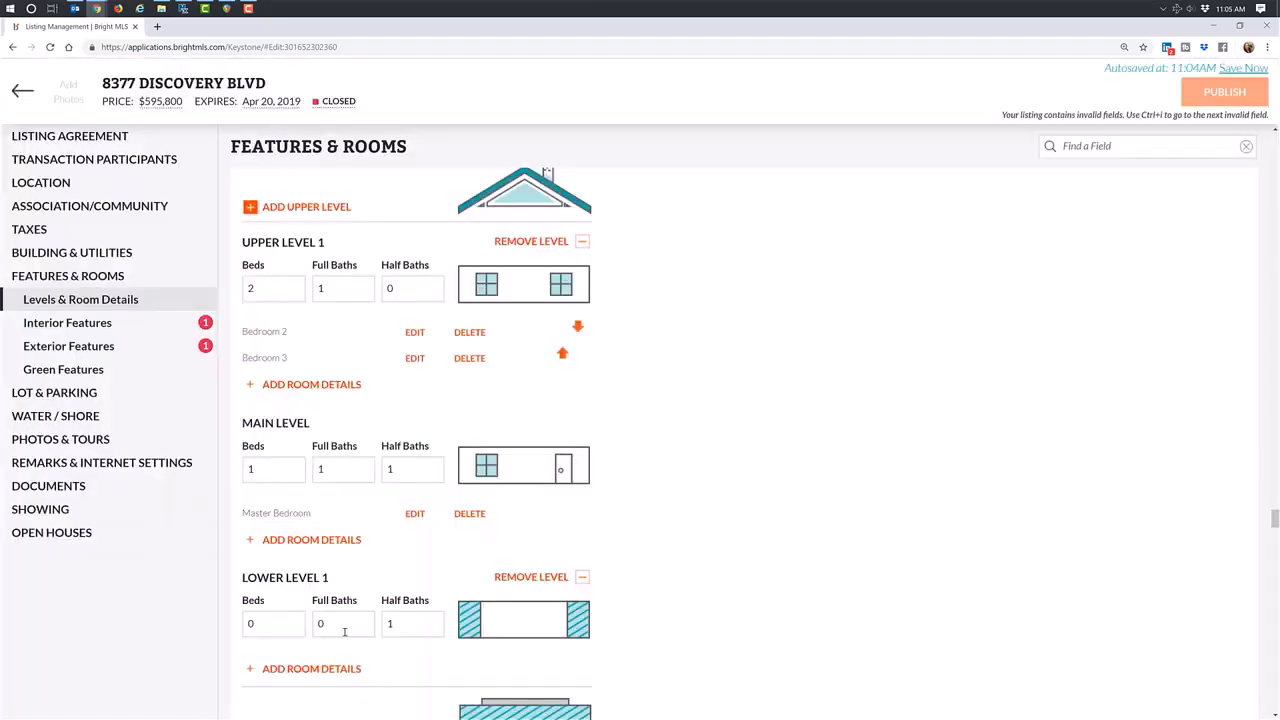
Step: Add a Den to Lower Level 1 with length 35, width 20 and a room feature matching "car", and save the room
left_click(318, 668)
type("De")
left_click(523, 286)
left_click(598, 380)
type("35")
key("Tab")
type("20")
key("Tab")
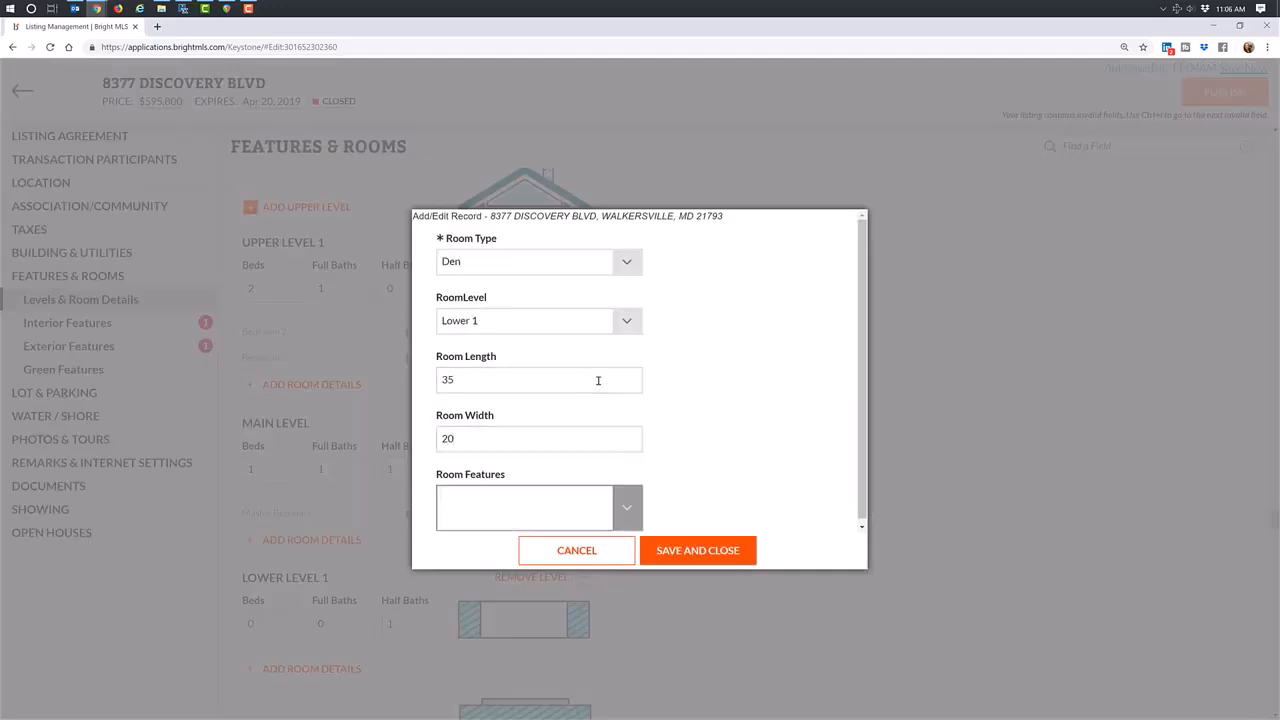
type("car")
left_click(594, 543)
left_click(697, 550)
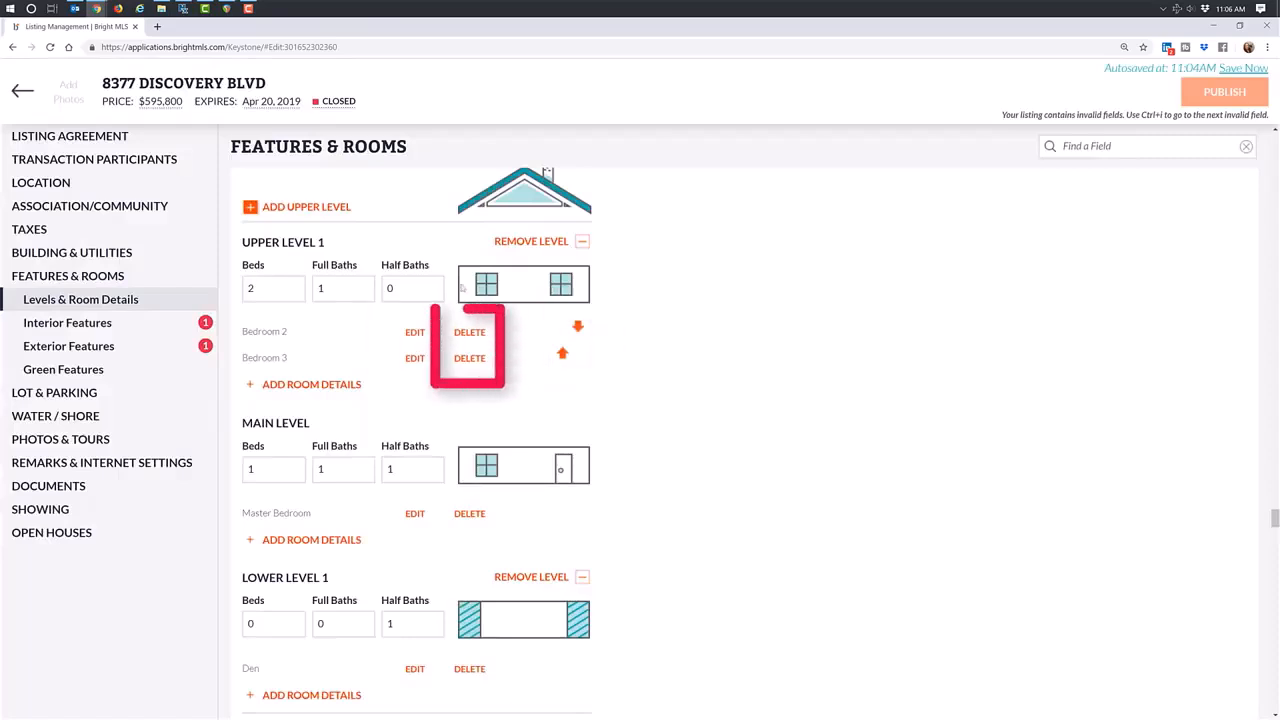
Step: Edit Bedroom 2 on Upper Level 1 and add the chair rail to its room features
left_click(415, 333)
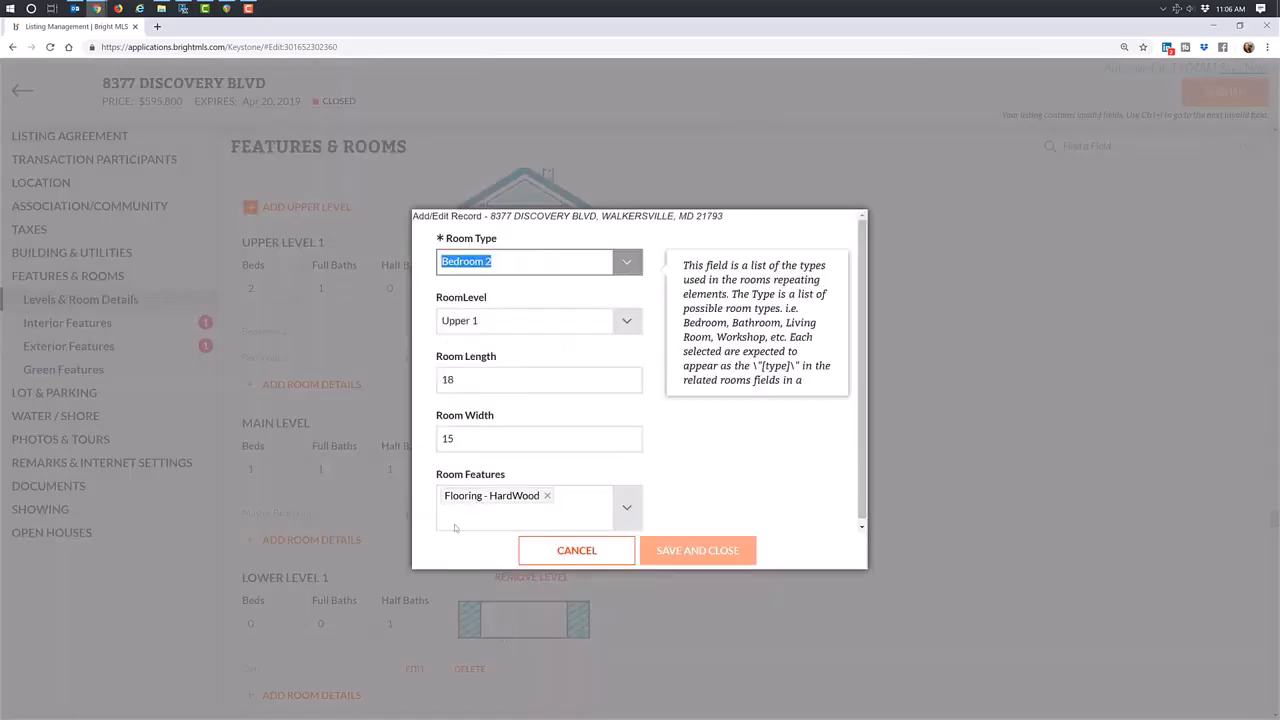
left_click(534, 515)
type("chair")
left_click(523, 551)
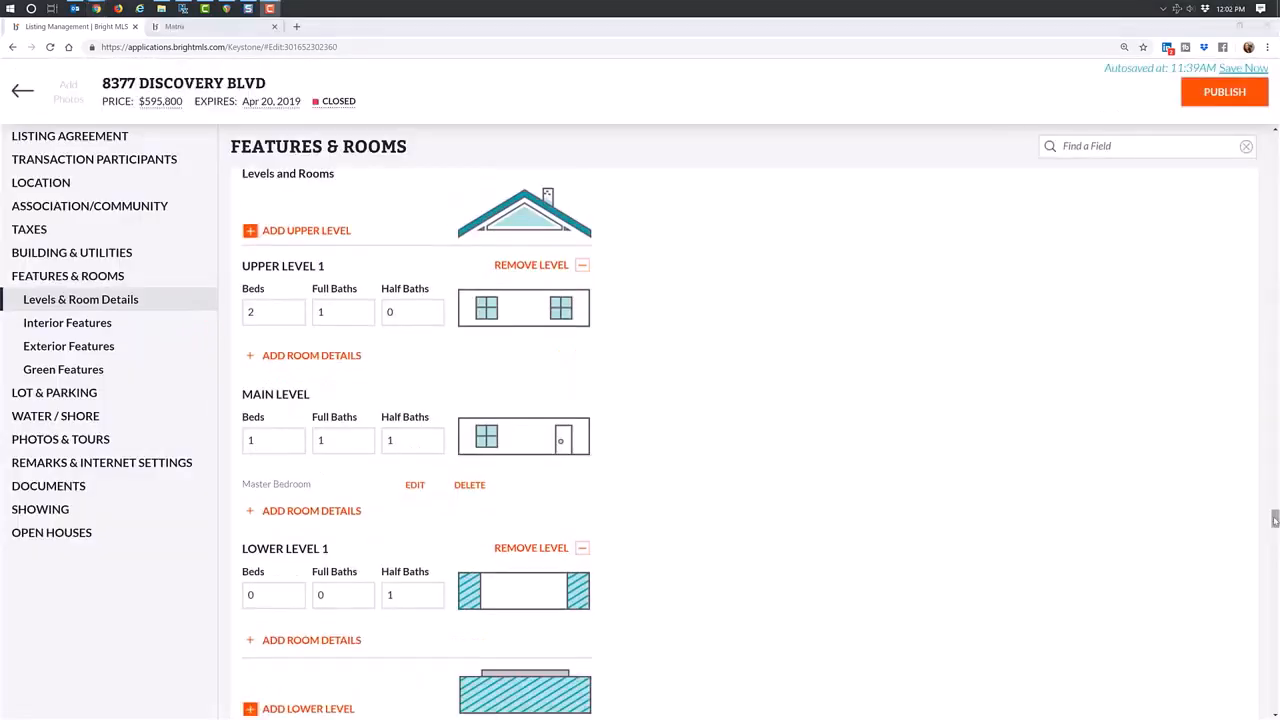
Step: Return to the Measurements section of Building & Utilities
left_click_drag(1274, 519, 1274, 512)
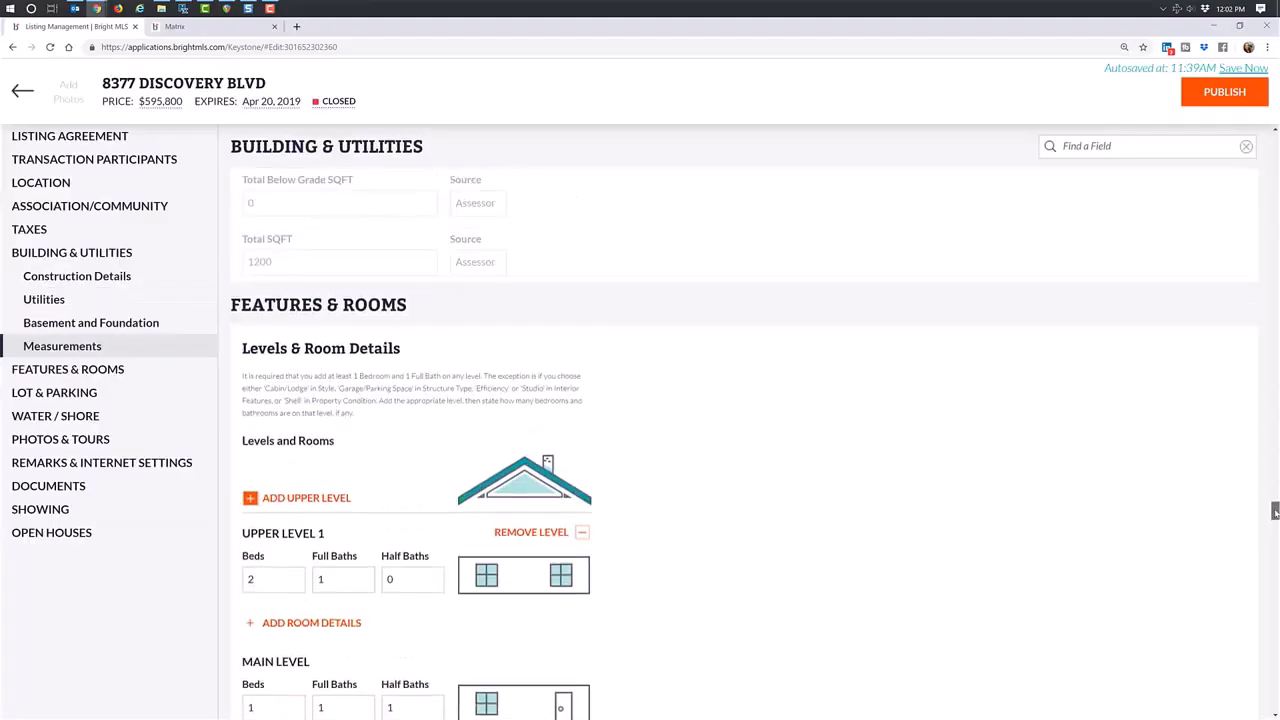